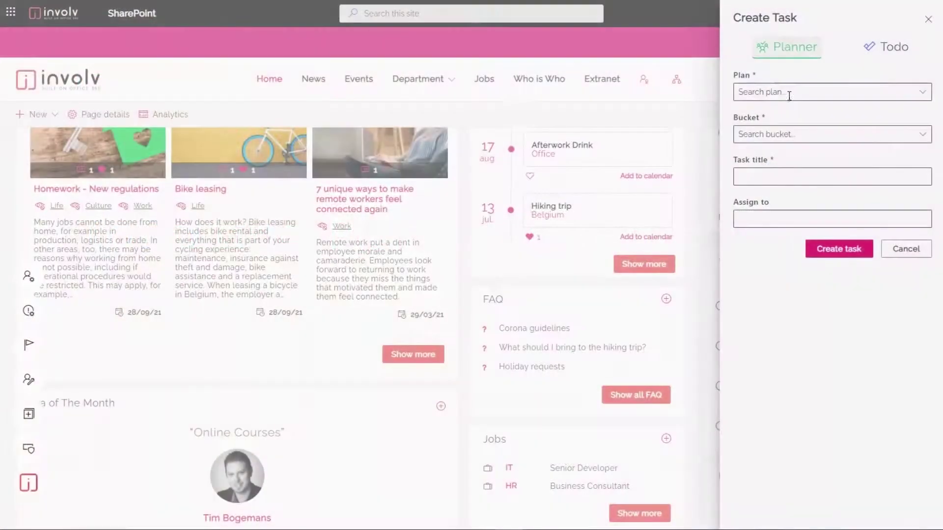
# Create task 'Customer ABC' in plan Customer meetings, bucket Meetings, assigned to the suggested colleague
pyautogui.click(794, 93)
pyautogui.click(785, 112)
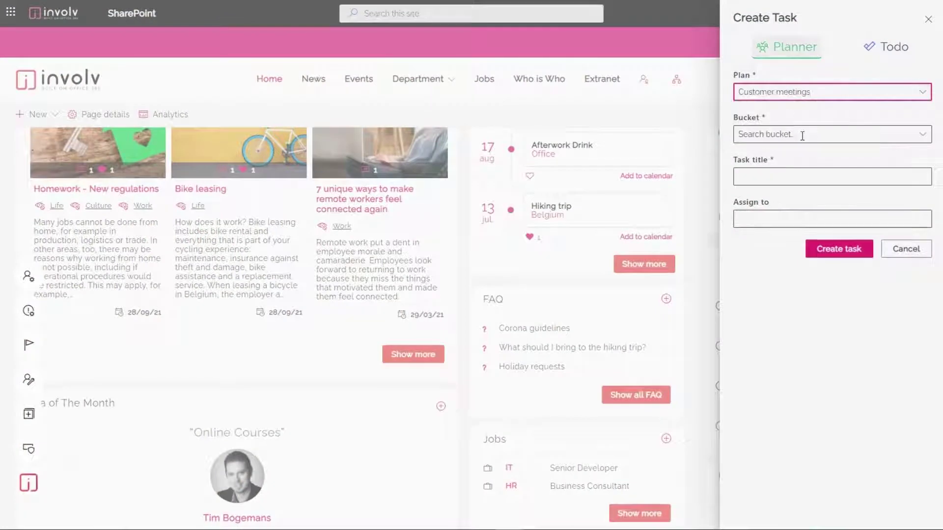
pyautogui.click(800, 134)
pyautogui.click(775, 151)
pyautogui.click(766, 176)
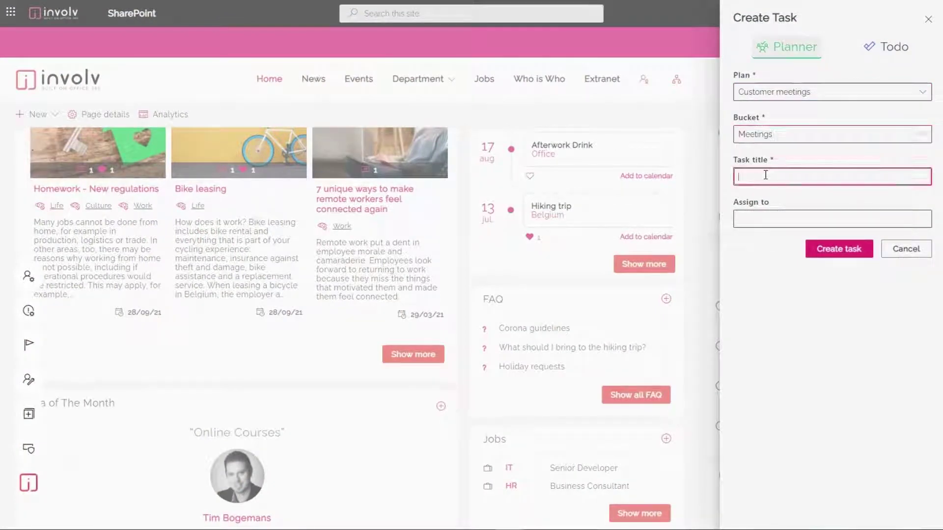
pyautogui.write('Customer')
pyautogui.write(' ABC')
pyautogui.click(771, 217)
pyautogui.write('Ken Bellemans')
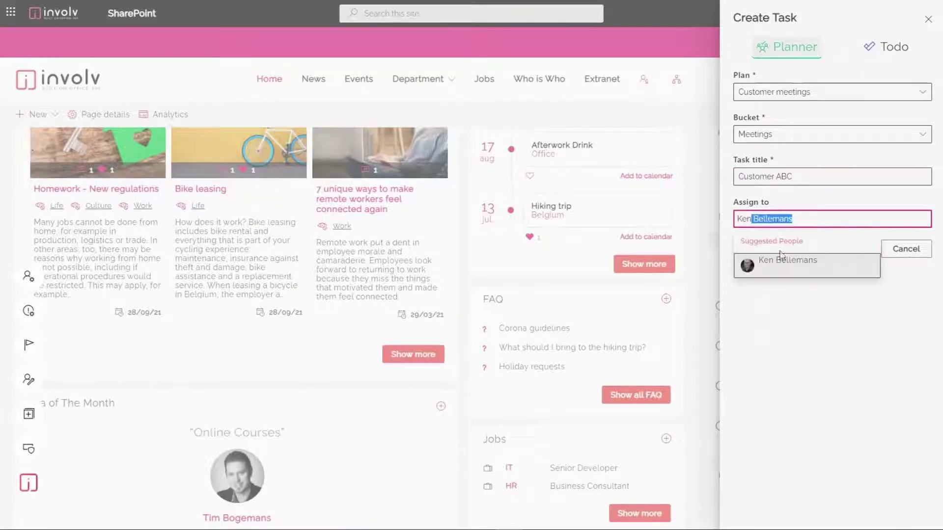
pyautogui.click(783, 265)
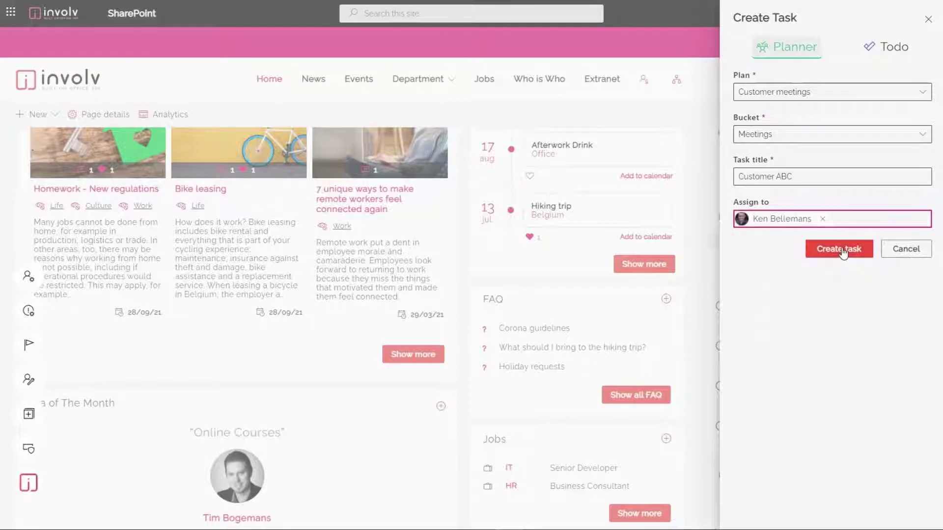
pyautogui.click(843, 249)
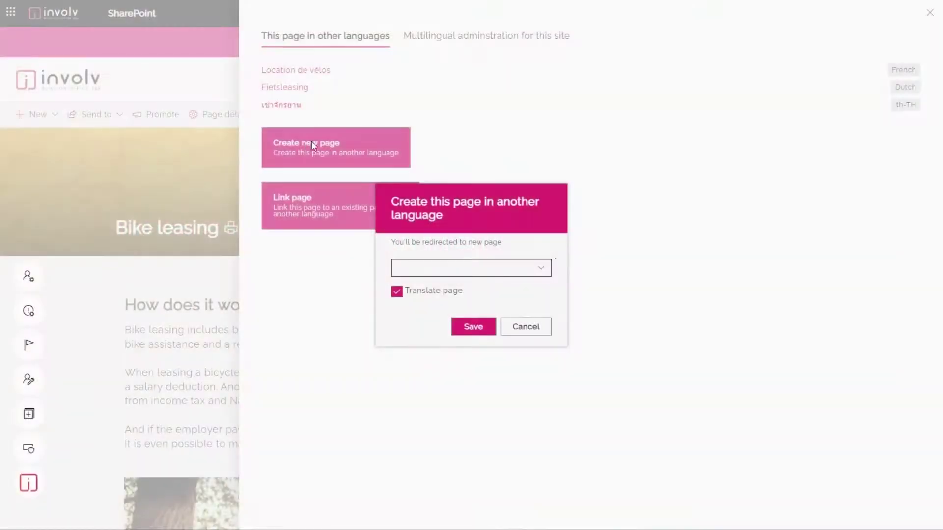
# Create the Spanish translated Bike leasing page and view 'Alquiler de bicicletas' with the panel closed
pyautogui.click(489, 269)
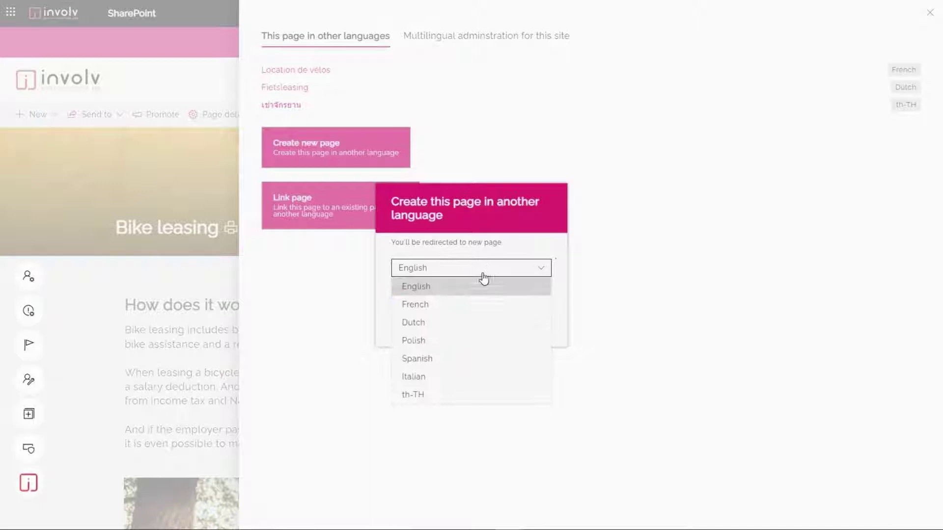
pyautogui.click(426, 359)
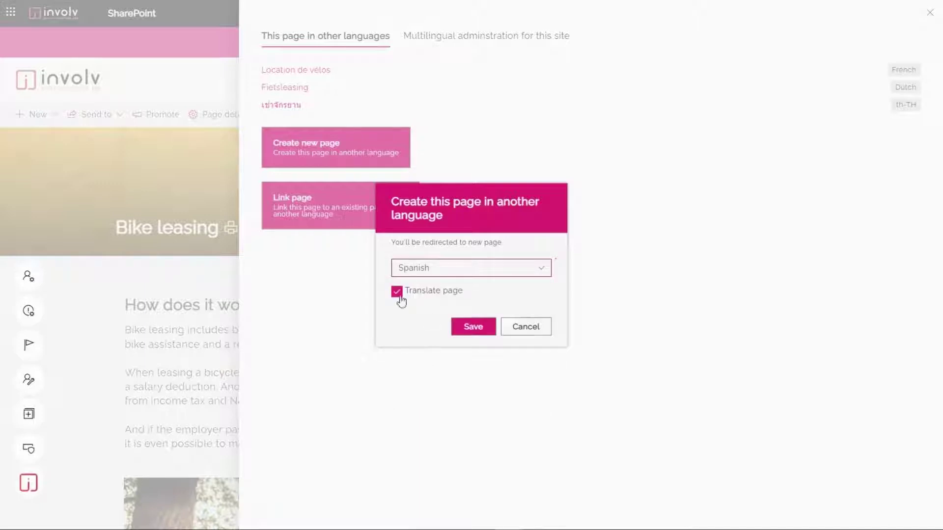
pyautogui.click(472, 327)
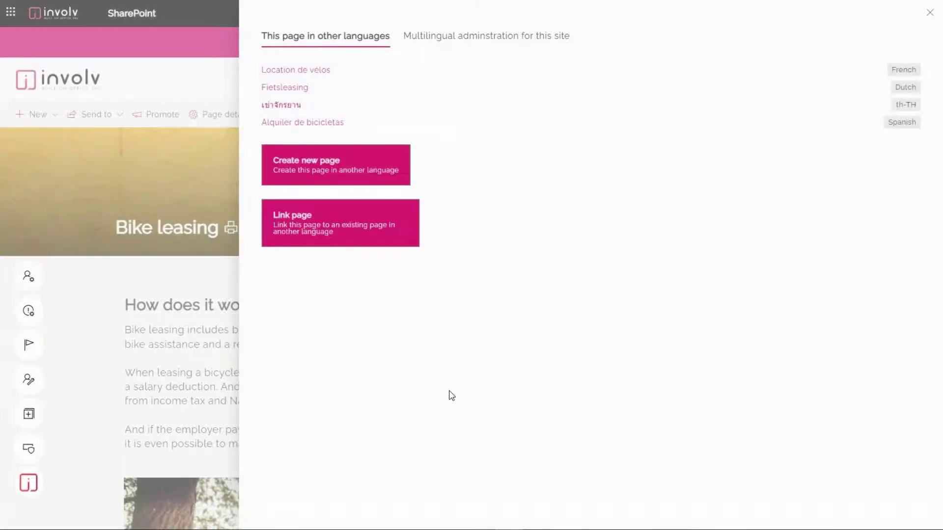
pyautogui.click(300, 123)
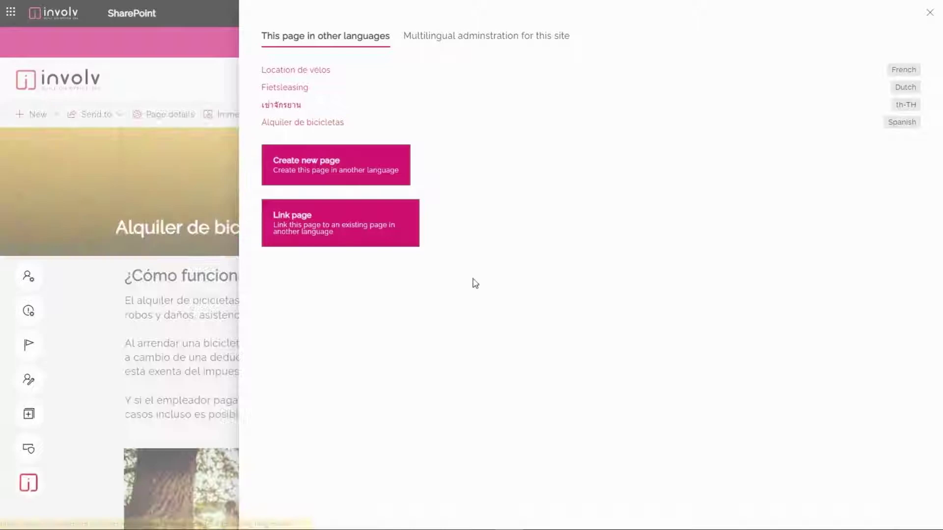
pyautogui.click(91, 329)
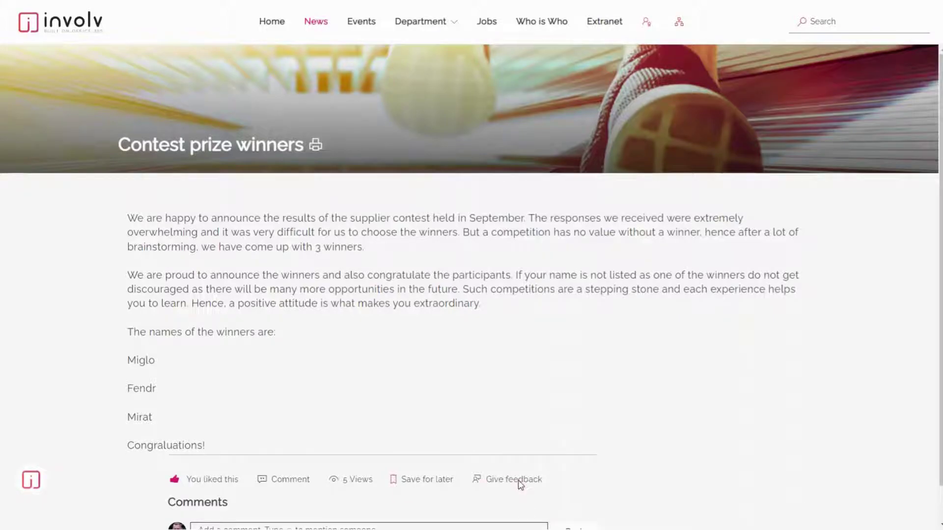
# Submit feedback praising the contest article through its Give feedback form
pyautogui.click(520, 480)
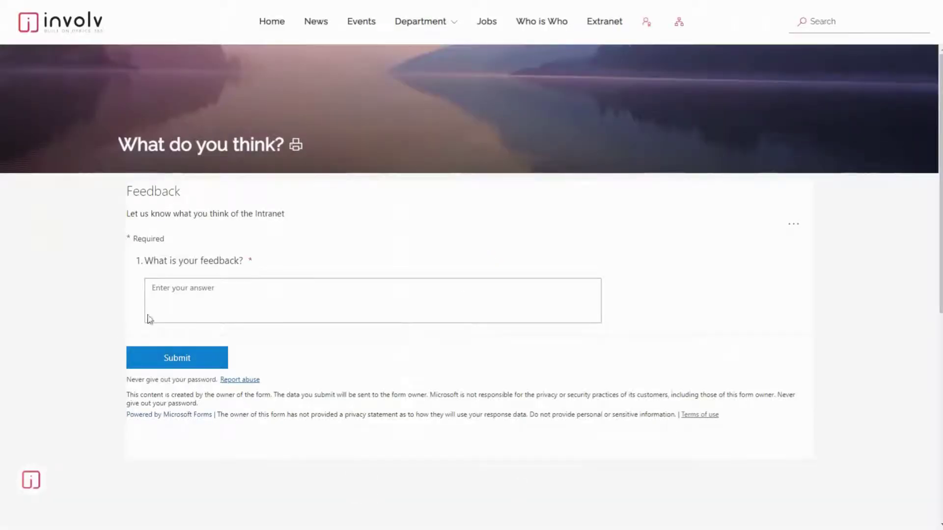
pyautogui.click(182, 296)
pyautogui.write('The article on our contest was great. Would love to see more content like that!')
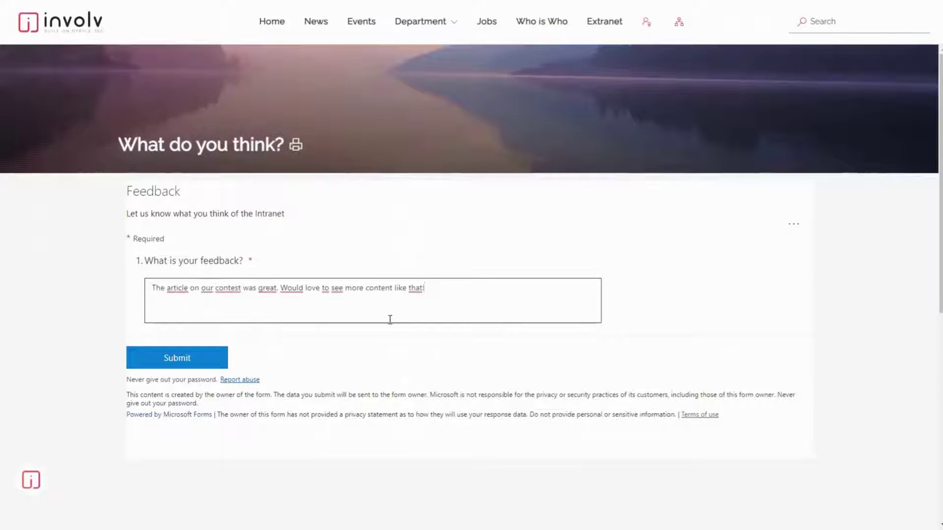
pyautogui.click(198, 358)
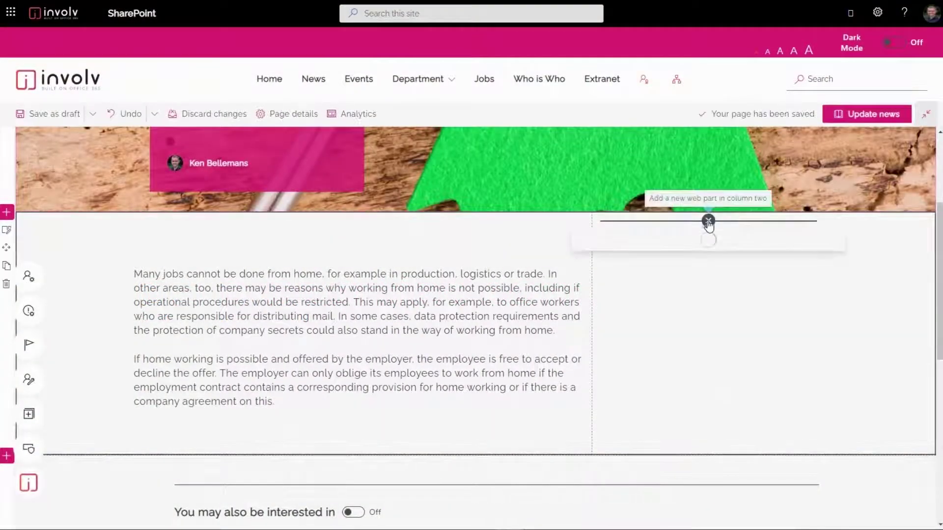
# Add the Involv Page Properties web part to column two, then filter news by the Life tag
pyautogui.click(708, 221)
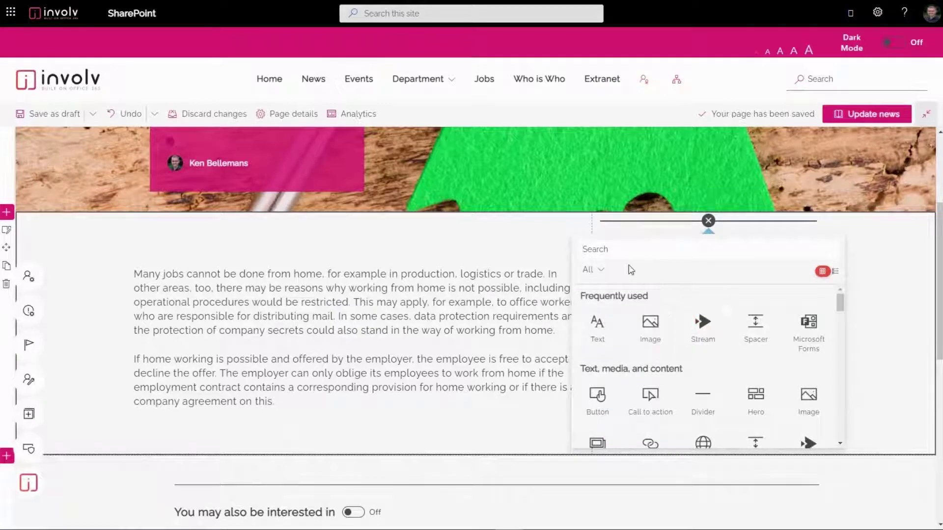
pyautogui.write('prope')
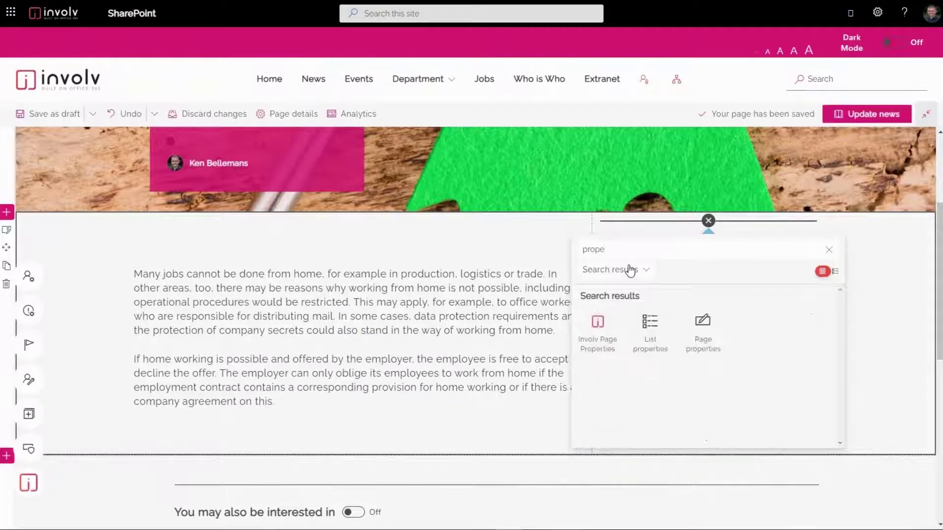
pyautogui.click(597, 325)
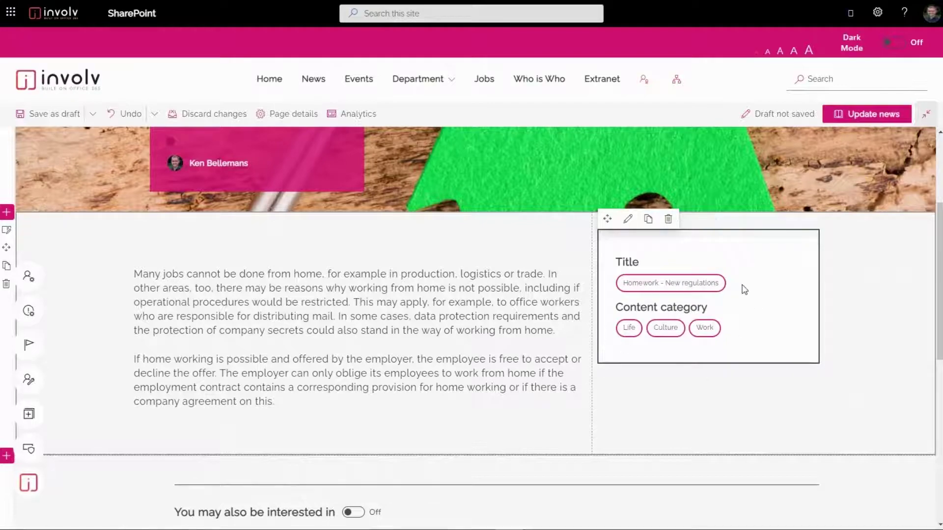
pyautogui.click(628, 219)
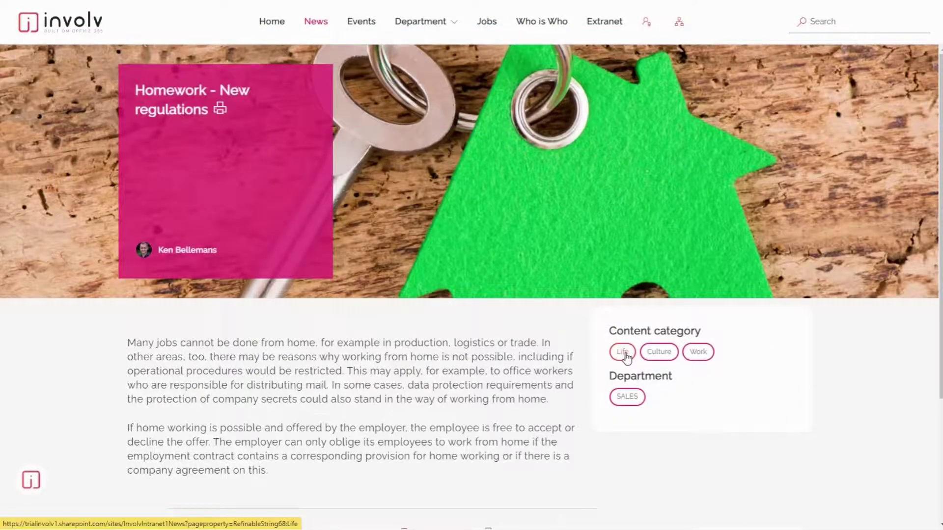
pyautogui.click(623, 352)
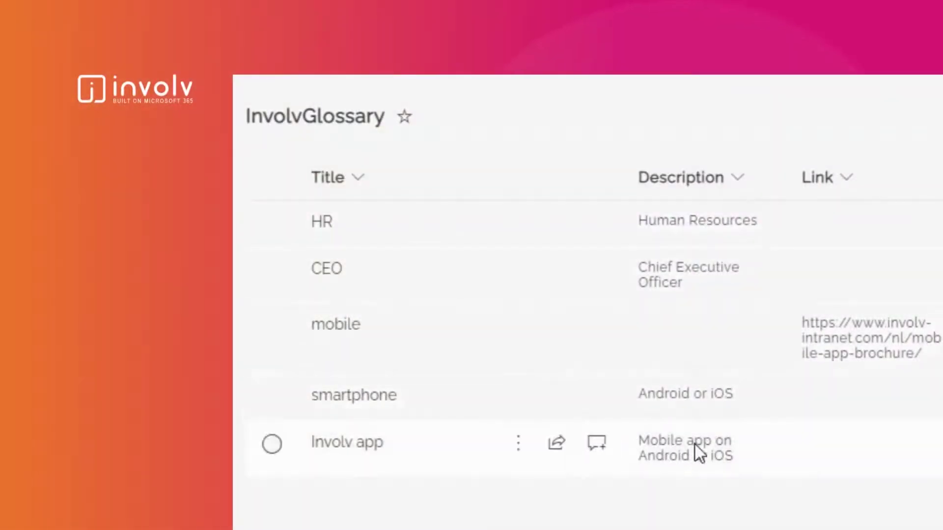
# Select the 'Involv app' entry in the InvolvGlossary list
pyautogui.click(698, 447)
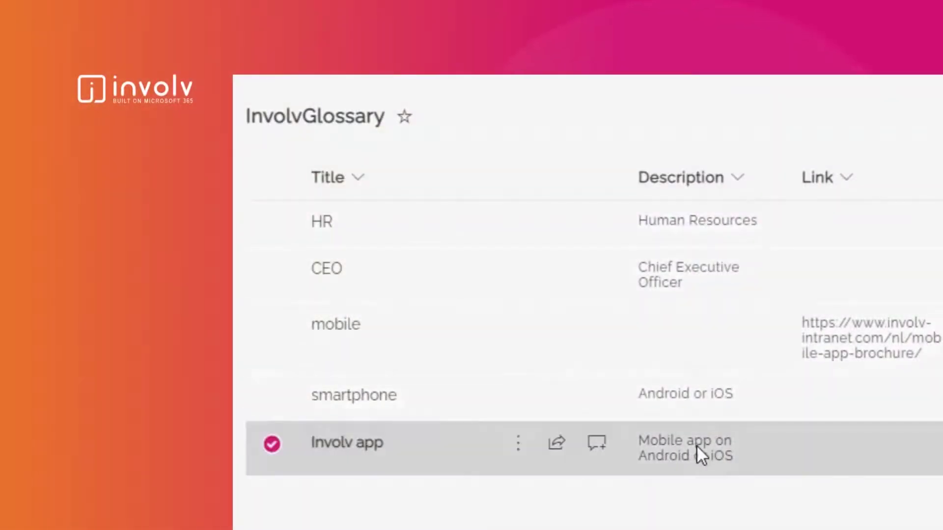